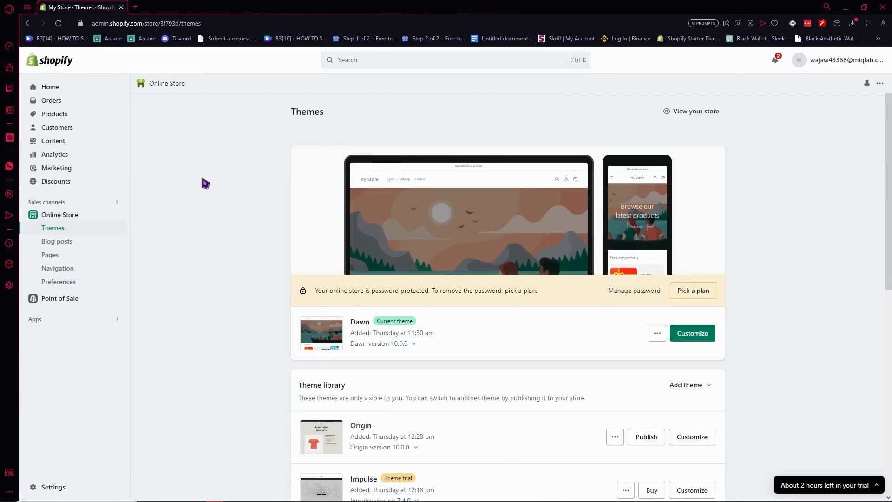
# Open the store's discounts list and start creating a new discount.
pyautogui.click(69, 185)
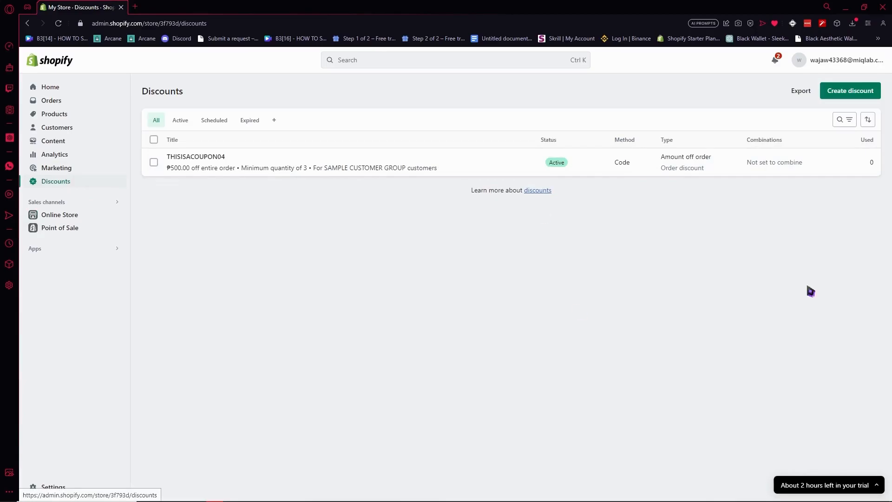
pyautogui.click(840, 93)
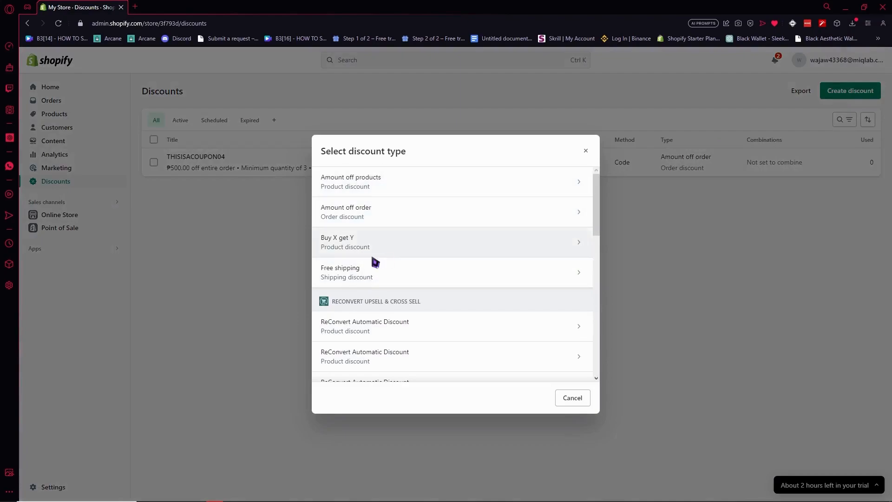
# Look through the available discount types, including the ReConvert Upsell & Cross Sell entries.
pyautogui.scroll(-1, 411, 212)
pyautogui.scroll(-3, 412, 212)
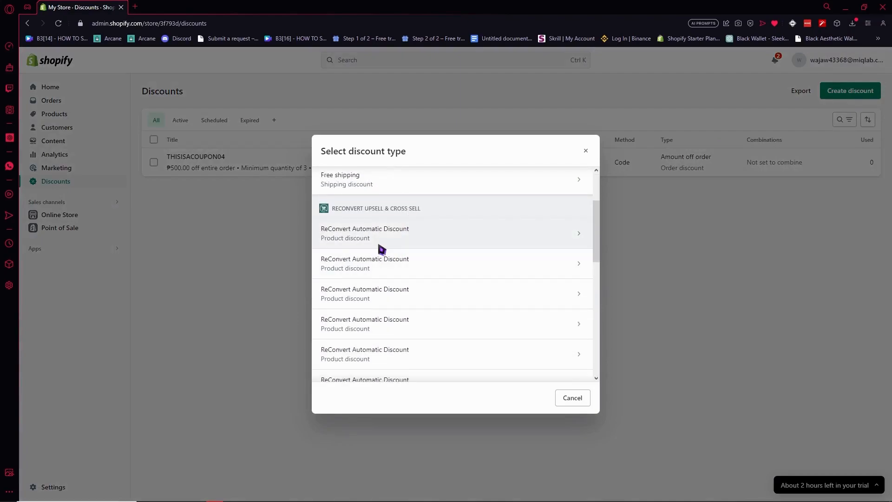
pyautogui.scroll(2, 333, 264)
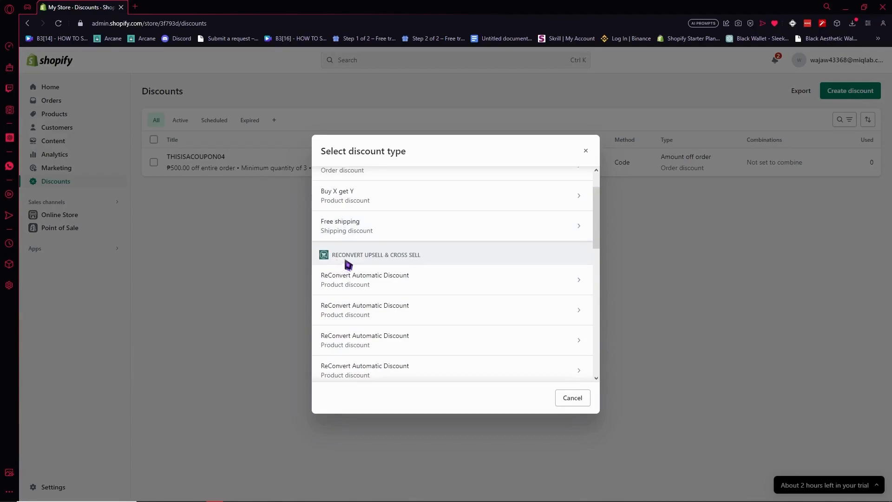
pyautogui.scroll(-1, 346, 258)
pyautogui.scroll(-3, 358, 237)
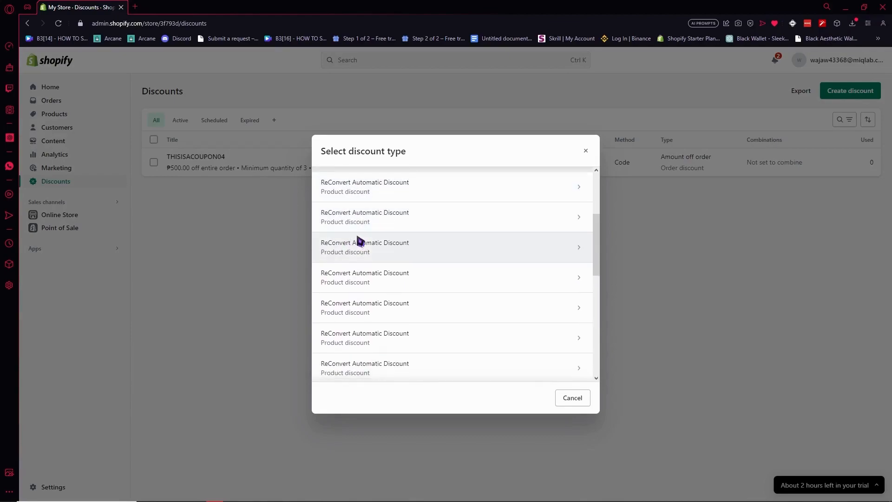
pyautogui.scroll(-2, 397, 281)
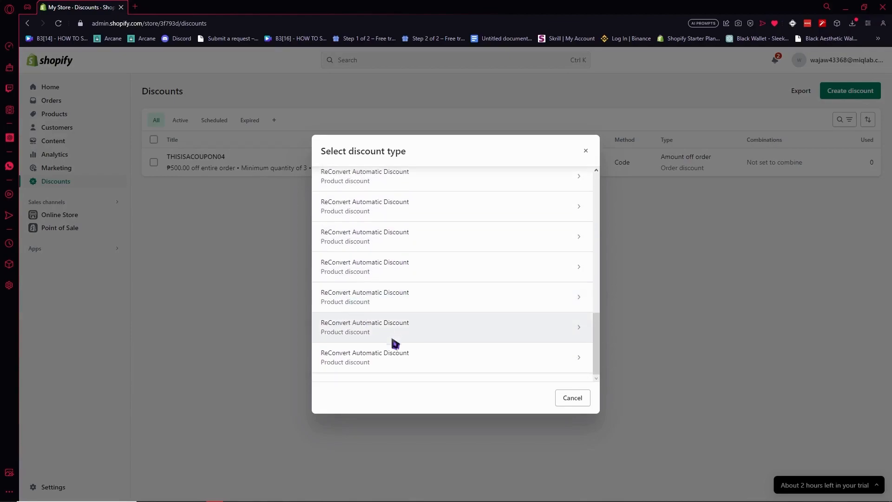
pyautogui.scroll(5, 406, 348)
pyautogui.scroll(-3, 410, 221)
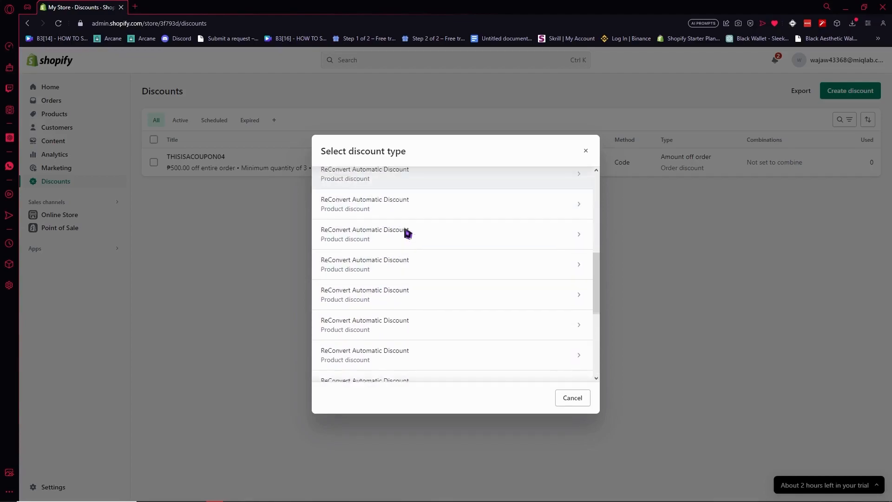
pyautogui.scroll(3, 446, 272)
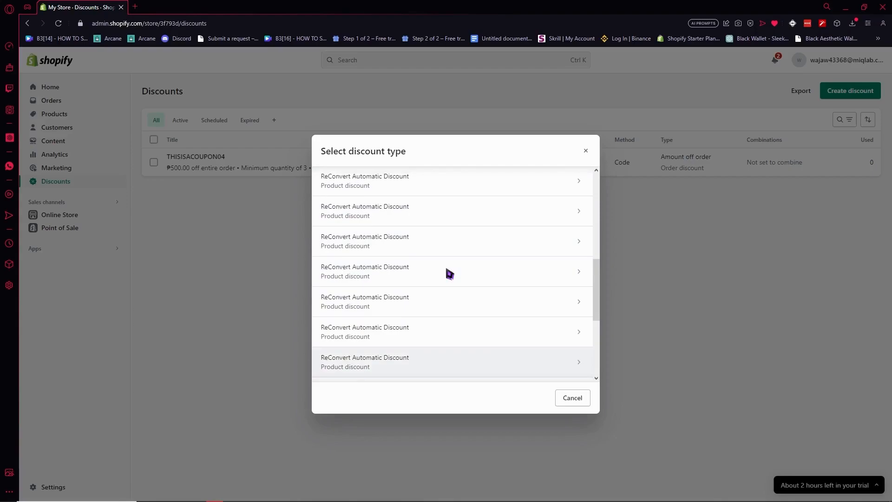
pyautogui.scroll(3, 450, 278)
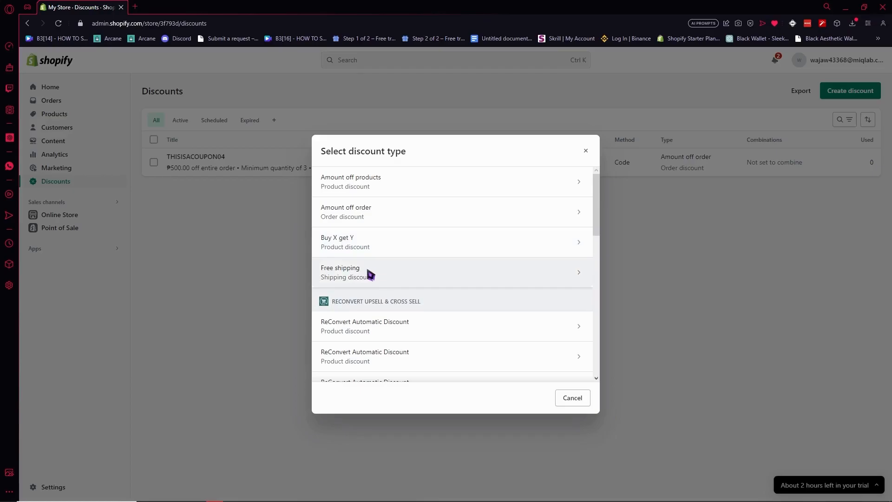
# Choose the Amount off products type with the Automatic discount method and title it SUNGLASS DISCOUNTED.
pyautogui.click(356, 190)
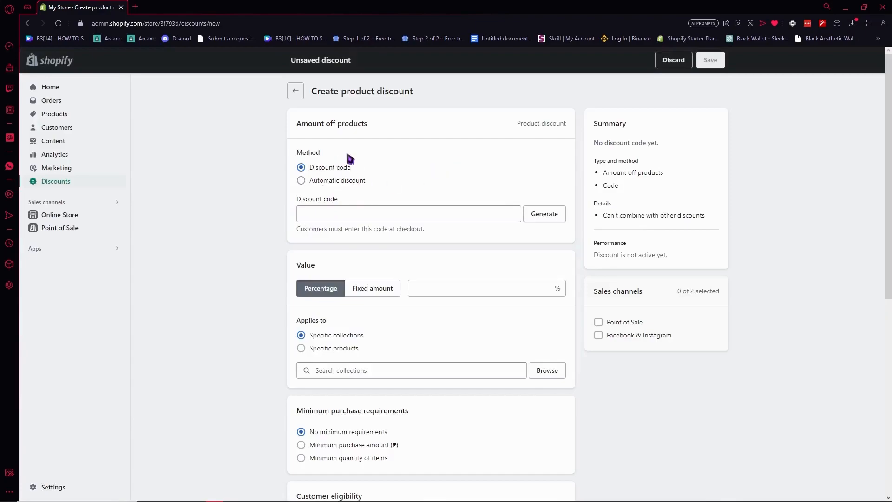
pyautogui.click(340, 184)
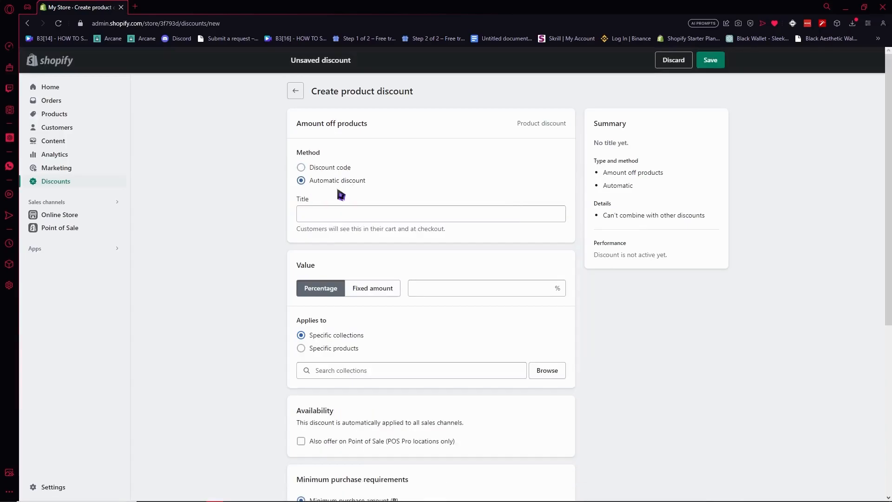
pyautogui.click(337, 216)
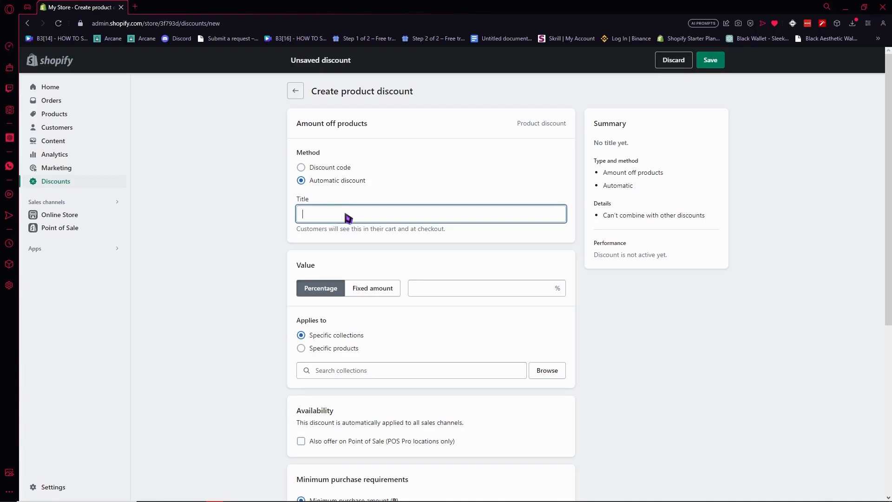
pyautogui.write('R')
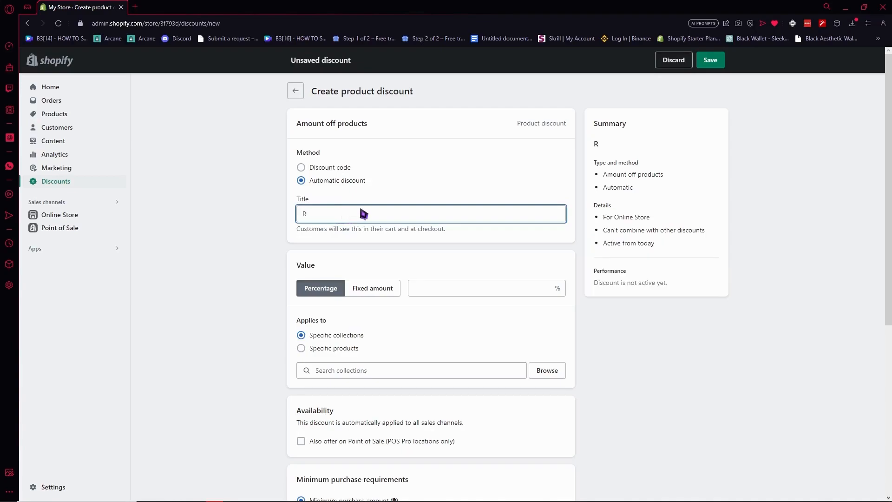
pyautogui.press('BackSpace')
pyautogui.write('SUNGLASS DISCOUNTED')
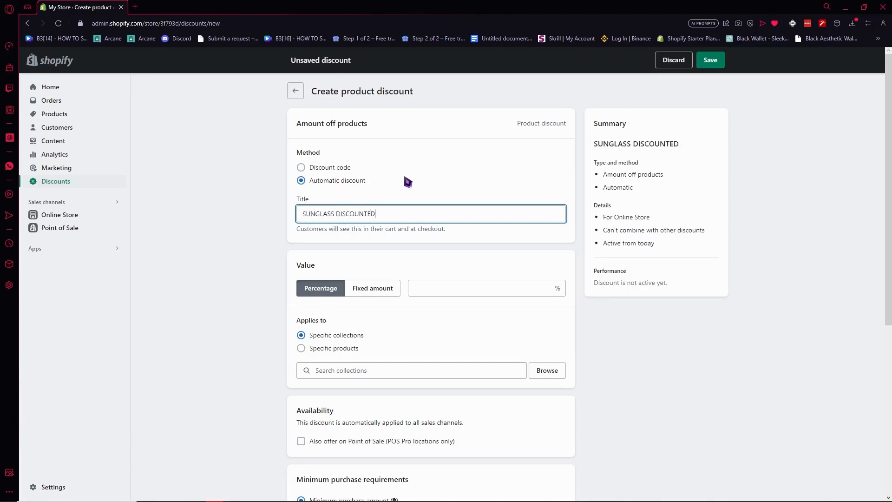
pyautogui.click(342, 168)
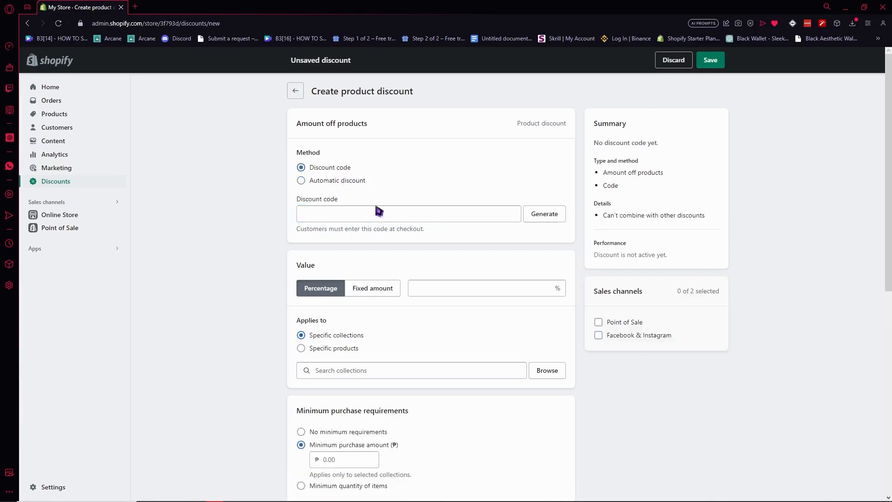
pyautogui.click(550, 215)
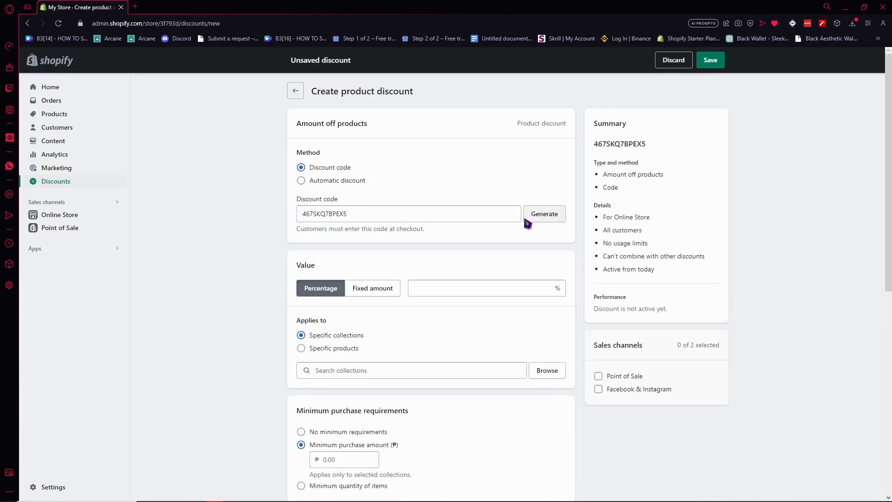
pyautogui.moveTo(464, 216); pyautogui.dragTo(188, 204)
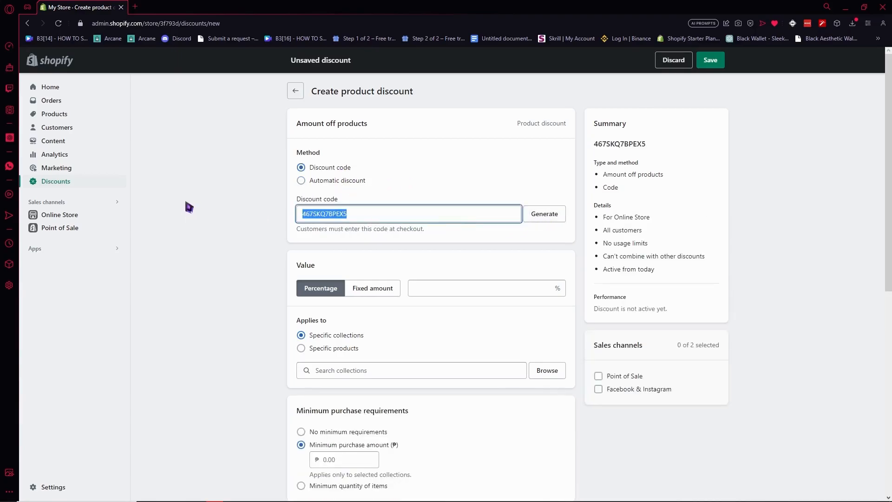
pyautogui.press('BackSpace')
pyautogui.click(327, 182)
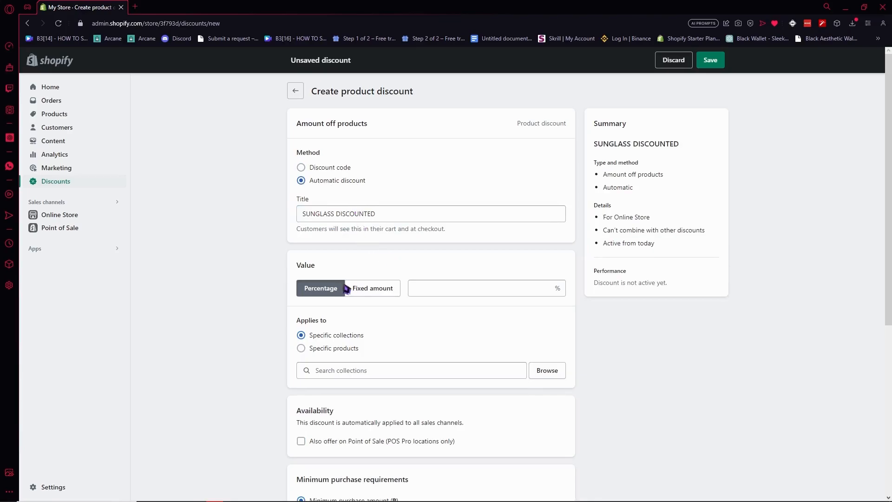
# Set the discount value to a fixed amount of ₱50.00.
pyautogui.click(375, 288)
pyautogui.click(430, 289)
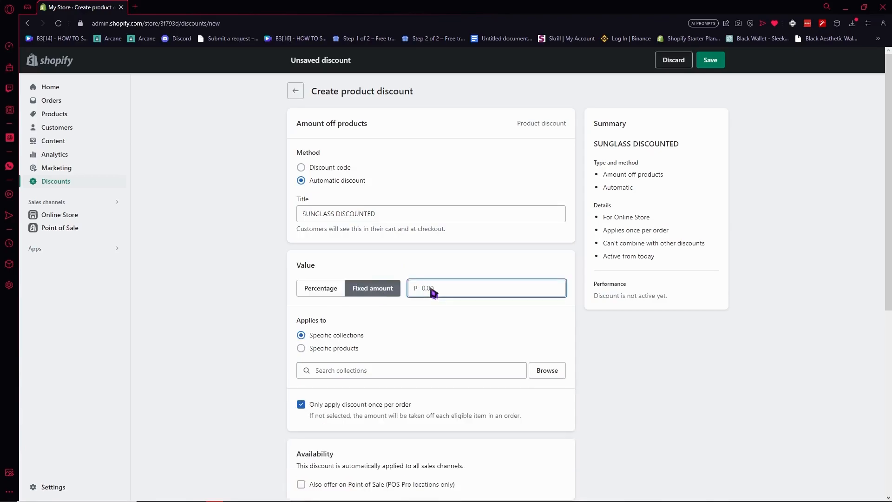
pyautogui.write('50')
pyautogui.click(439, 318)
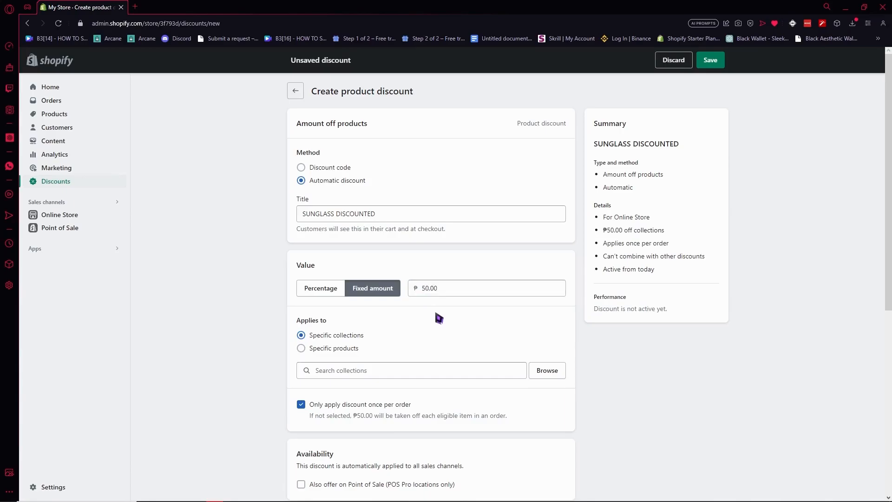
# Apply the discount to specific products and add SUNGLASS PREMIUM BY TK with all its variants.
pyautogui.click(350, 350)
pyautogui.click(547, 370)
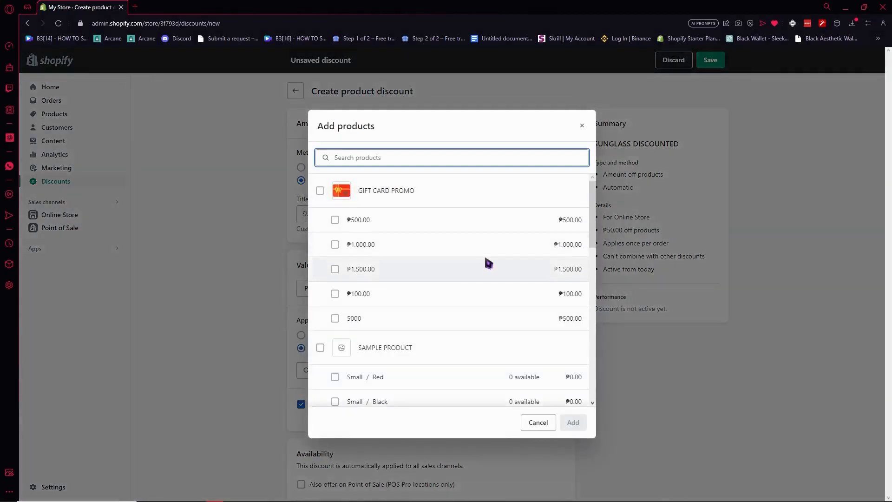
pyautogui.scroll(-5, 497, 287)
pyautogui.scroll(-5, 487, 297)
pyautogui.scroll(6, 487, 282)
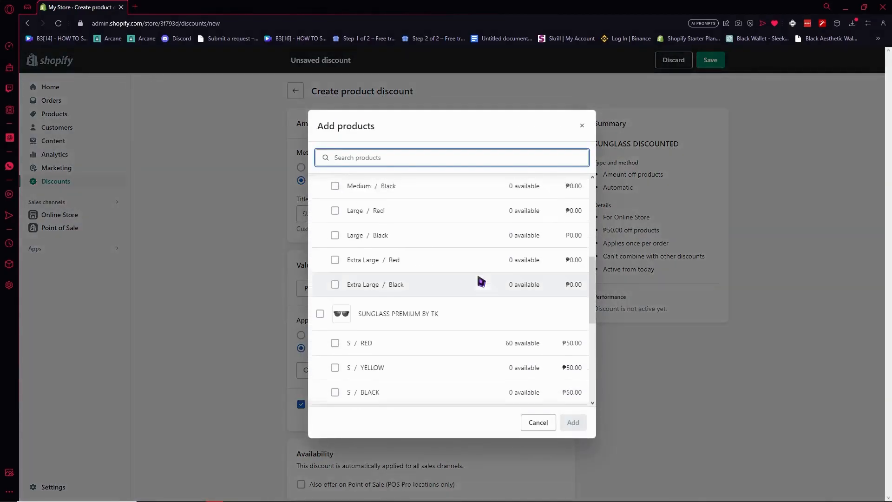
pyautogui.scroll(5, 457, 243)
pyautogui.scroll(-6, 424, 279)
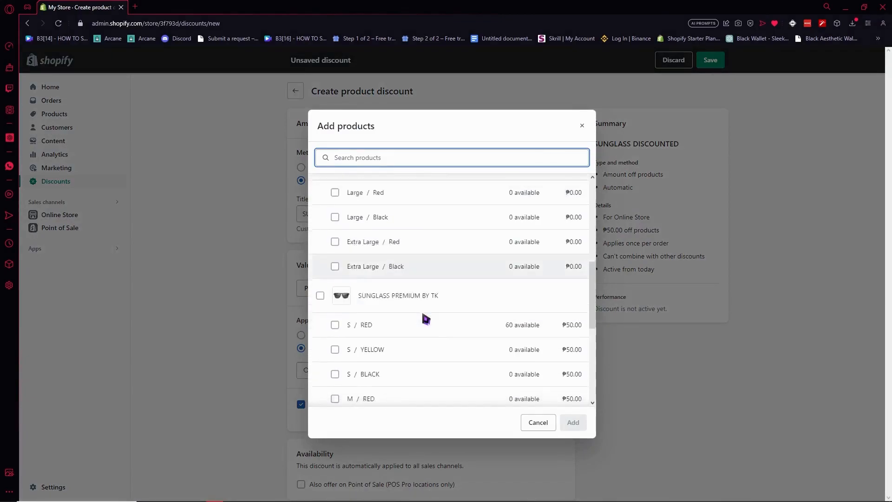
pyautogui.scroll(1, 418, 321)
pyautogui.click(399, 346)
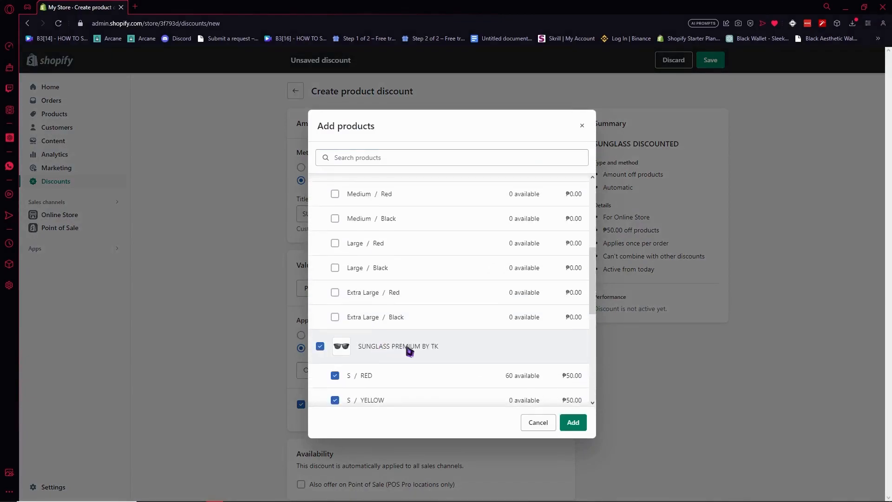
pyautogui.click(574, 422)
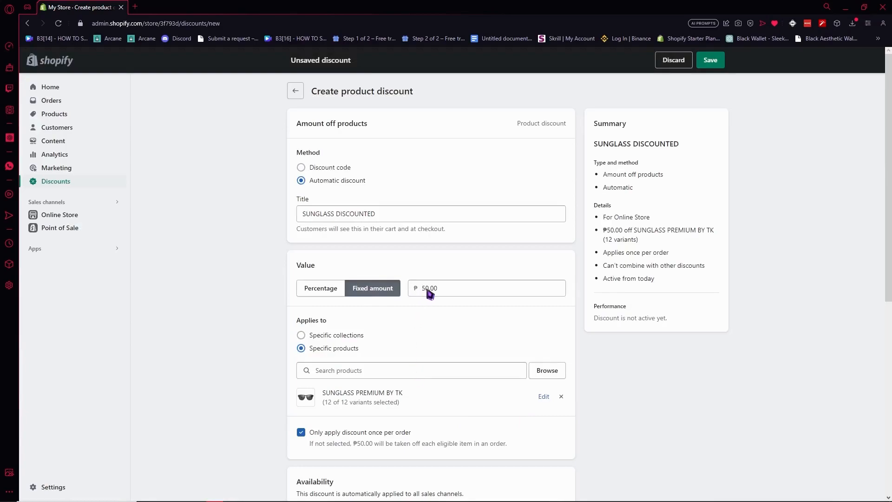
pyautogui.scroll(-2, 431, 293)
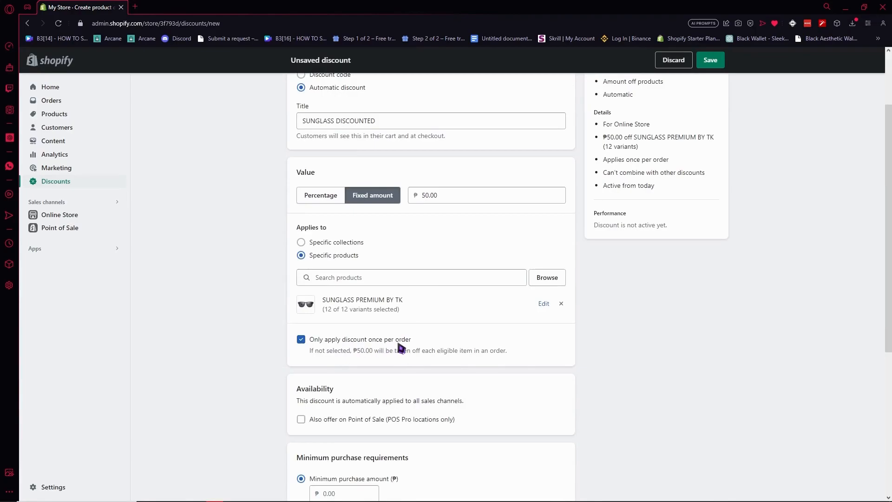
pyautogui.click(309, 344)
pyautogui.click(307, 343)
# Review the discount's availability, minimum purchase requirements, combinations and start date settings.
pyautogui.scroll(-3, 404, 316)
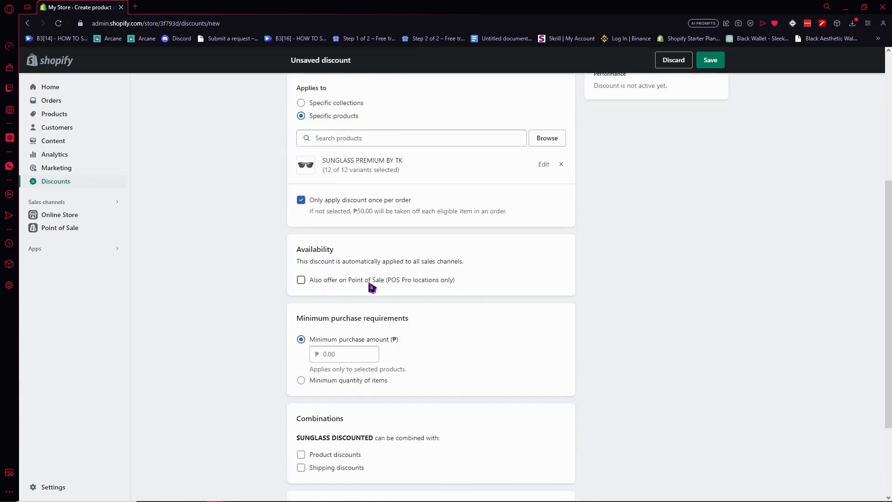
pyautogui.moveTo(300, 267); pyautogui.dragTo(458, 266)
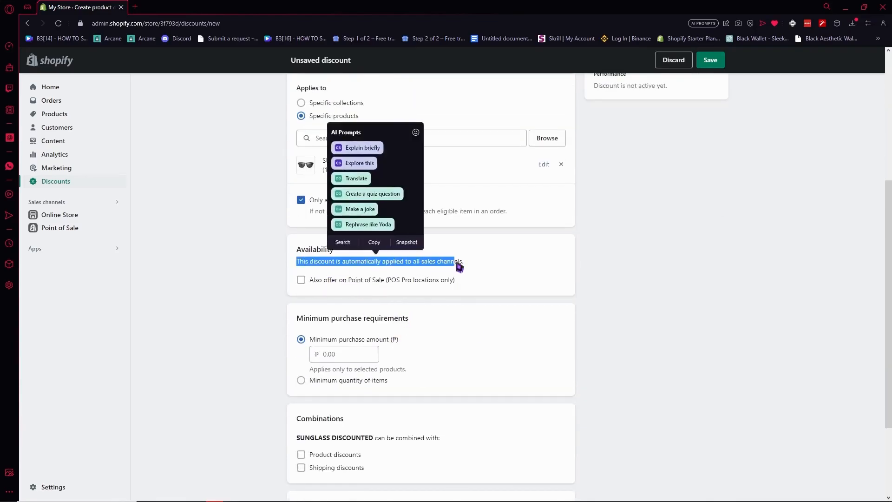
pyautogui.click(453, 271)
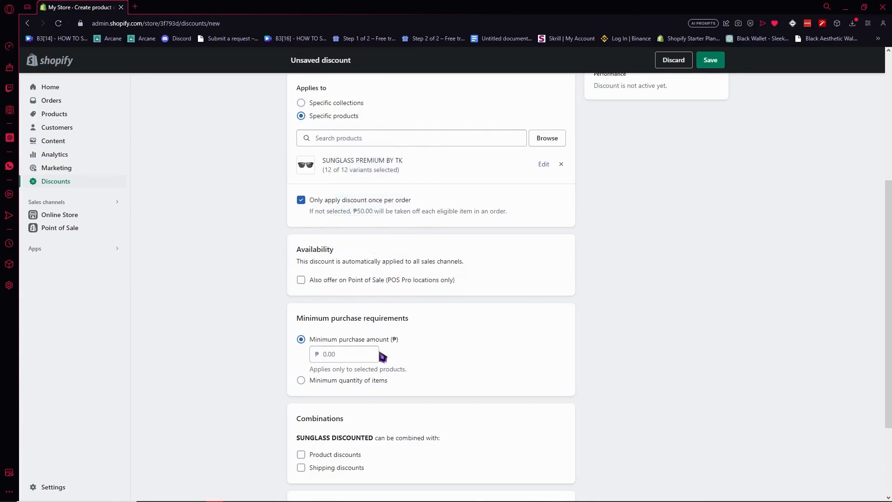
pyautogui.click(354, 355)
pyautogui.scroll(-1, 637, 315)
pyautogui.click(637, 314)
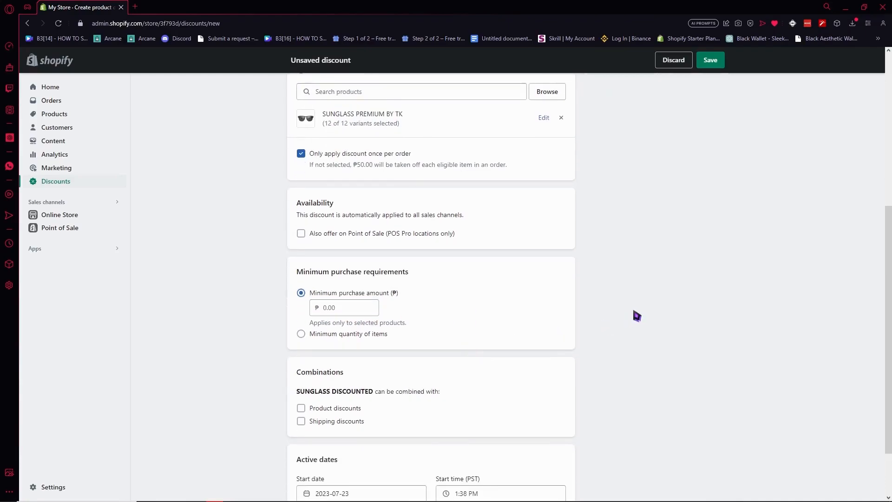
pyautogui.scroll(-2, 382, 362)
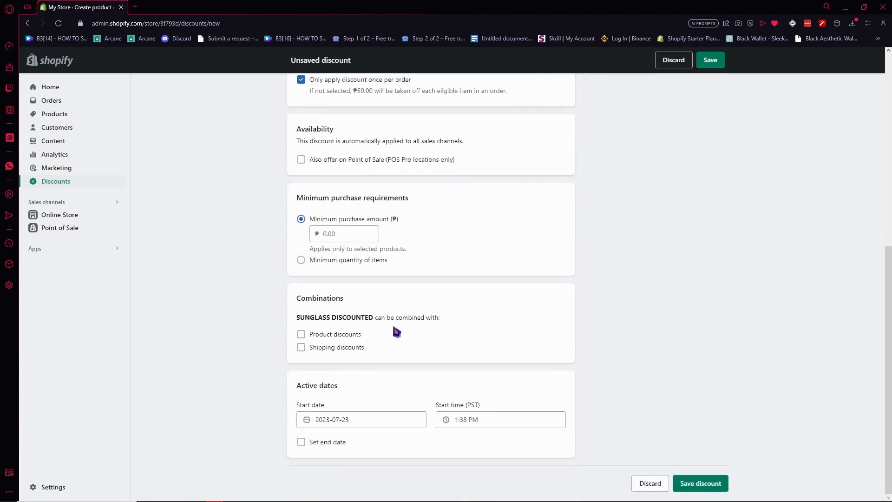
pyautogui.moveTo(306, 318); pyautogui.dragTo(400, 317)
pyautogui.click(430, 322)
pyautogui.click(348, 420)
pyautogui.click(362, 436)
# Enable an end date for the discount and look over its end date and end time choices.
pyautogui.click(301, 442)
pyautogui.scroll(-1, 374, 418)
pyautogui.click(345, 441)
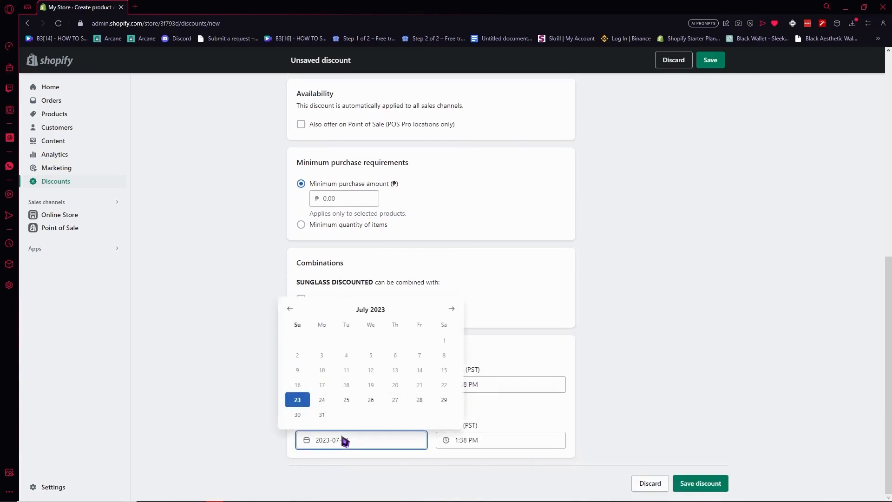
pyautogui.click(482, 427)
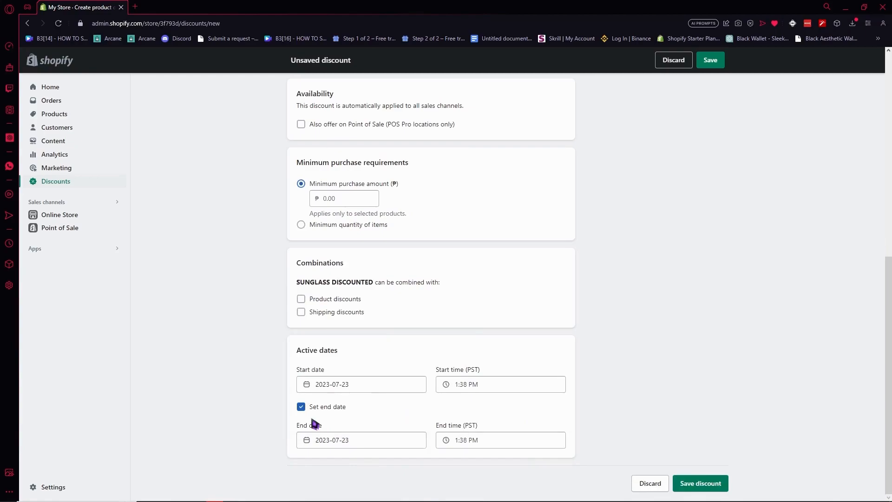
pyautogui.click(327, 441)
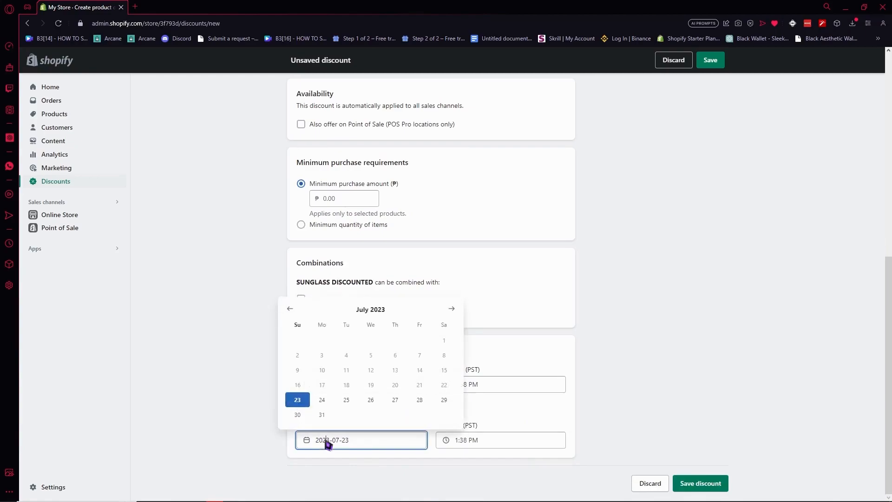
pyautogui.click(466, 444)
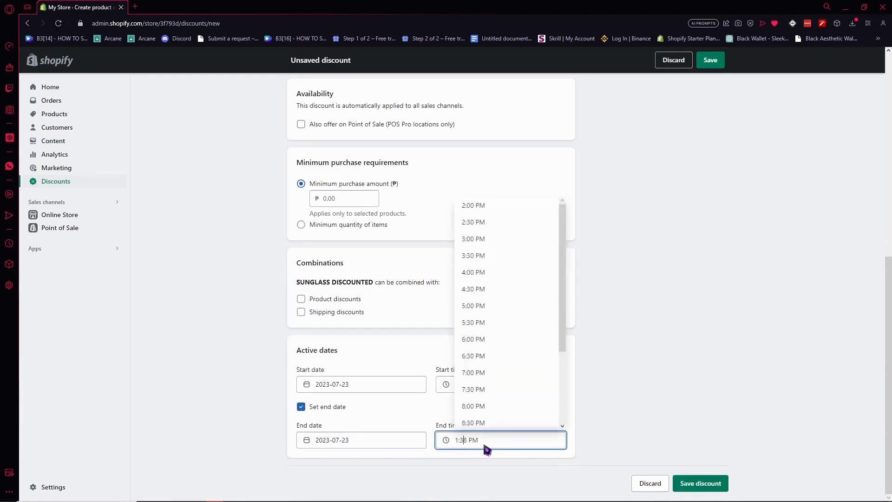
pyautogui.click(619, 401)
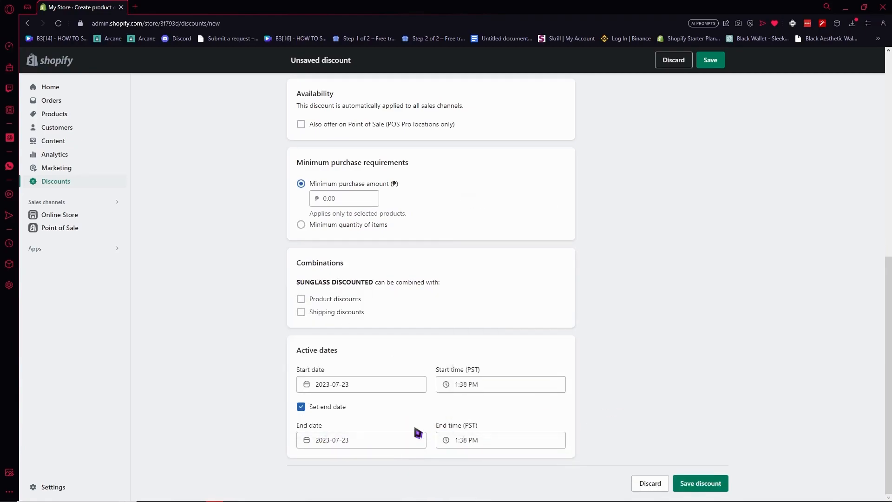
# Try to save the discount and read the feedback at the head of the form.
pyautogui.click(716, 485)
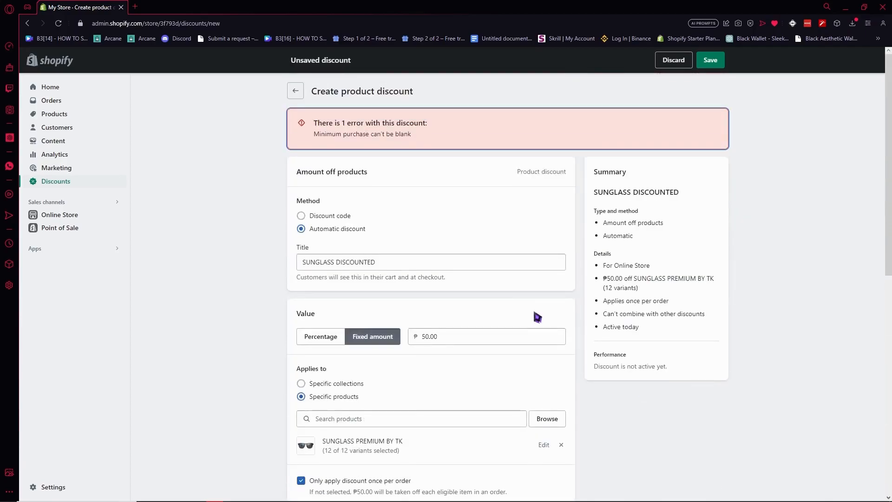
pyautogui.moveTo(347, 124); pyautogui.dragTo(434, 124)
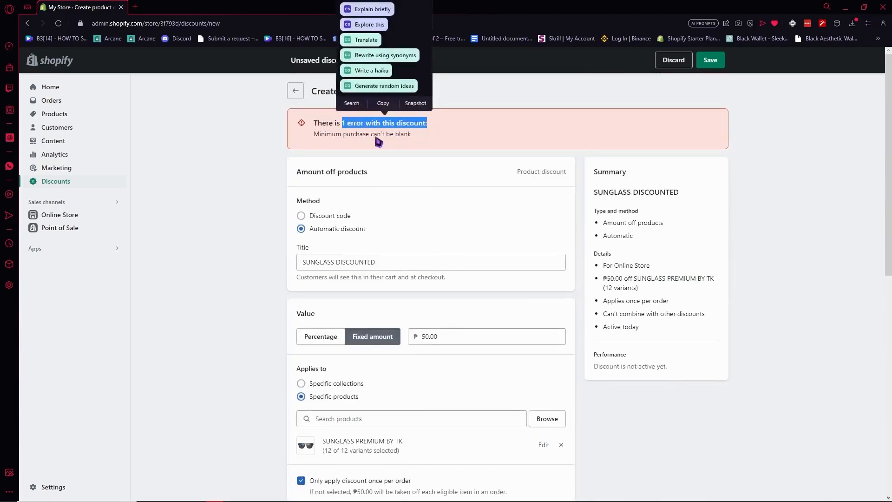
pyautogui.moveTo(373, 134); pyautogui.dragTo(453, 144)
pyautogui.click(437, 224)
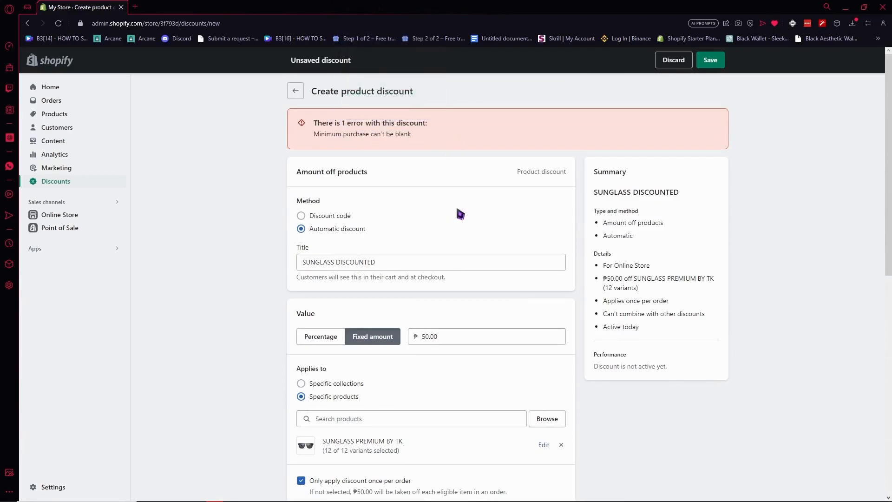
# Set the minimum purchase amount to ₱1.00 and save the discount.
pyautogui.scroll(-8, 457, 214)
pyautogui.click(351, 220)
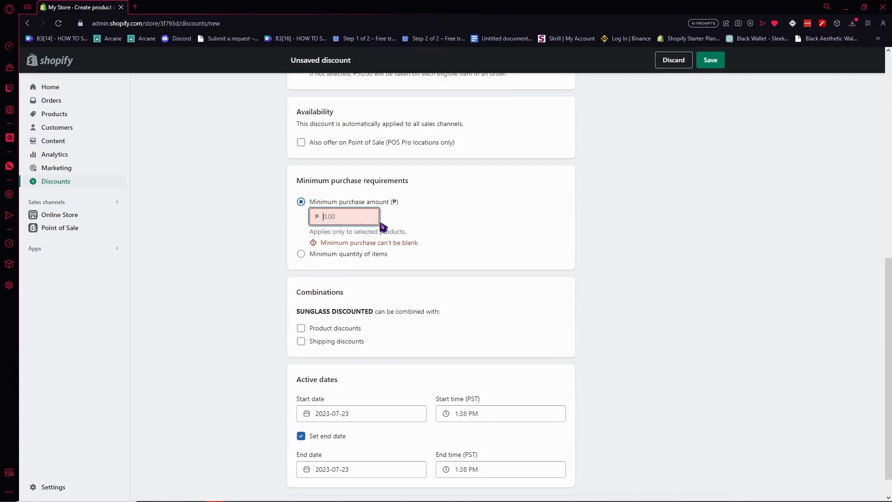
pyautogui.write('1')
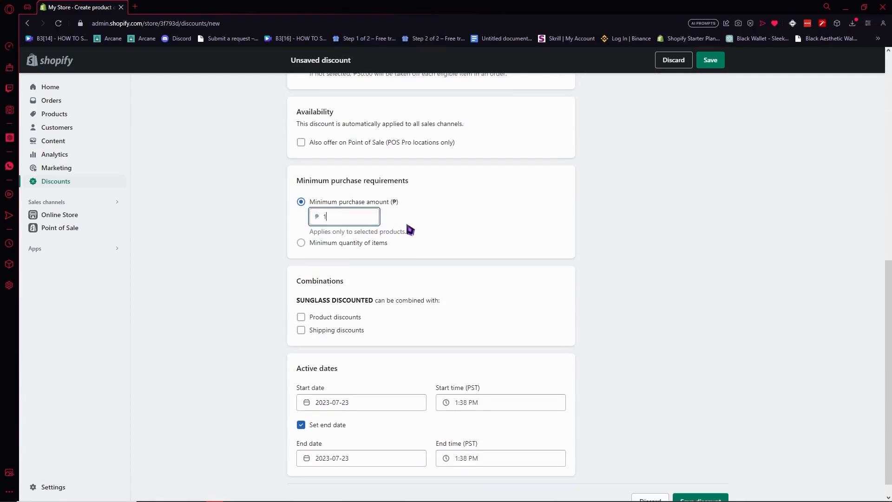
pyautogui.click(421, 228)
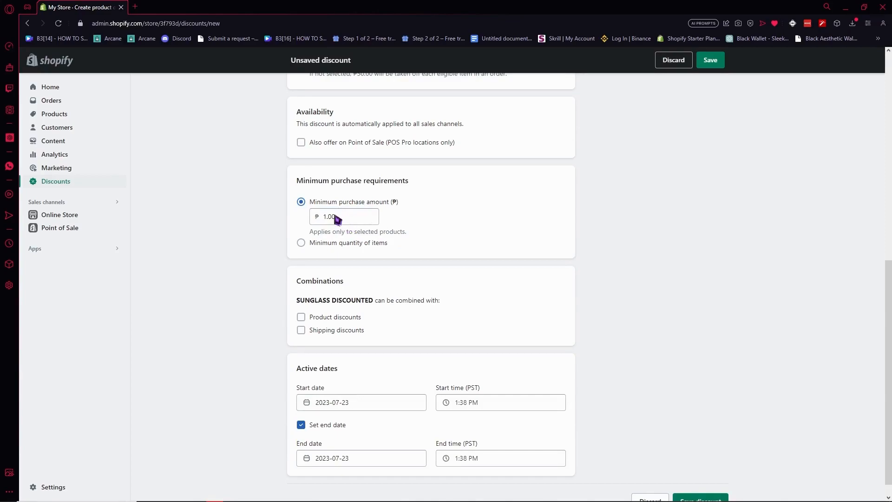
pyautogui.scroll(-1, 553, 330)
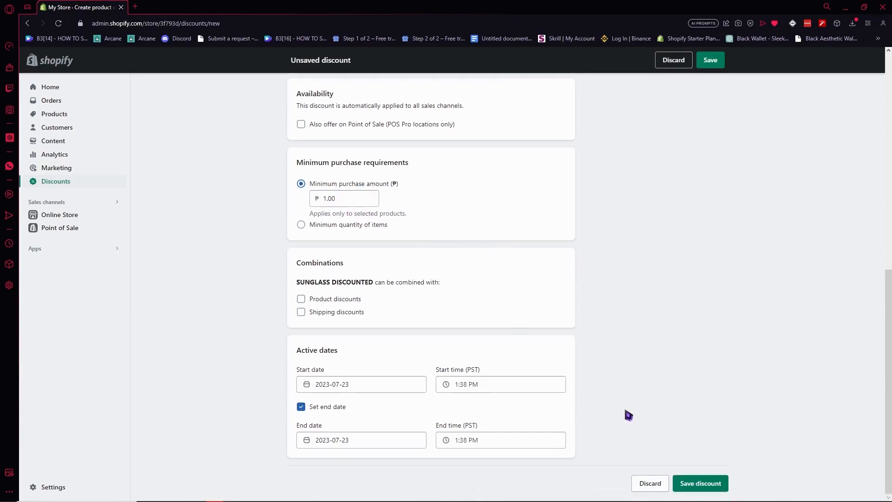
pyautogui.click(691, 485)
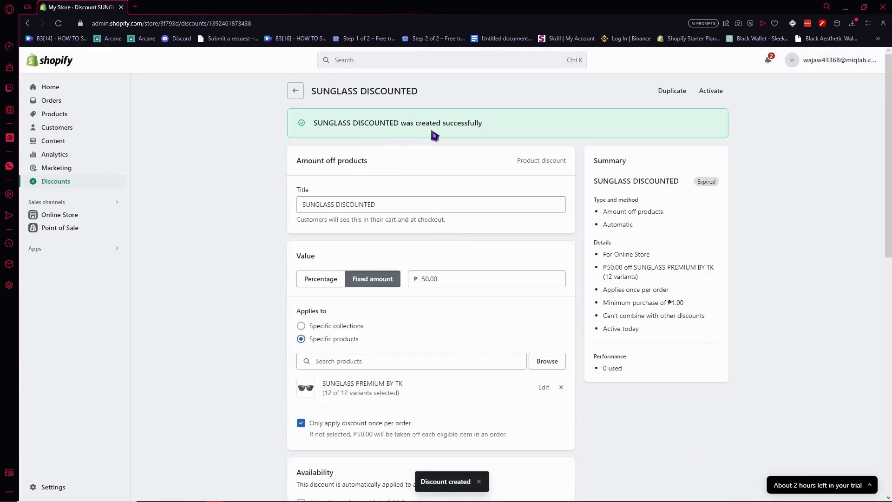
# Reopen SUNGLASS DISCOUNTED from the discounts list, set its end date to July 27, 2023, save it and return to the list.
pyautogui.click(295, 91)
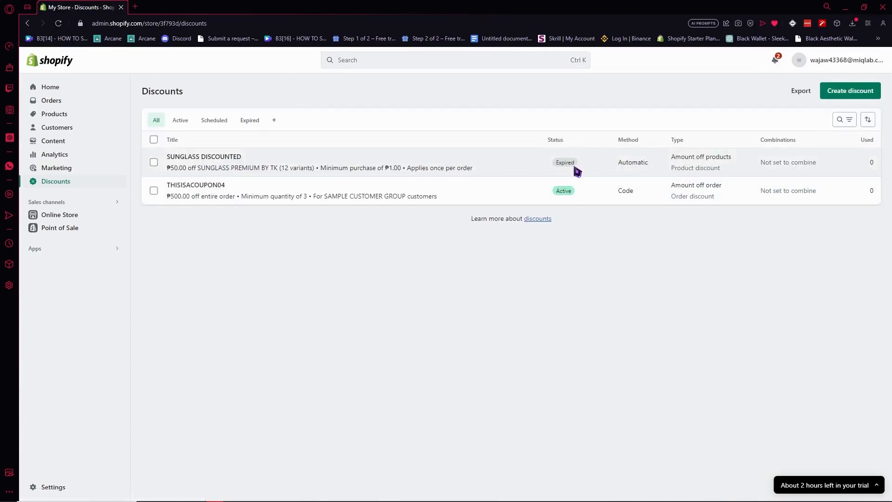
pyautogui.click(775, 167)
pyautogui.scroll(-7, 443, 262)
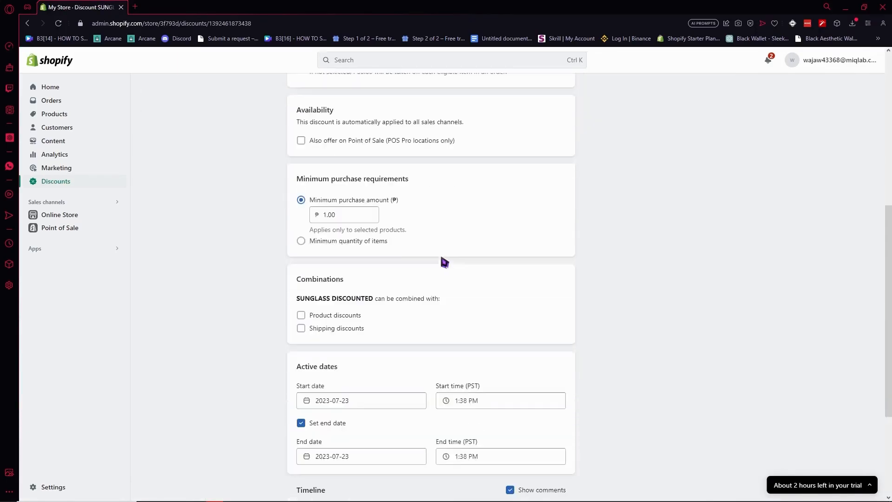
pyautogui.scroll(-3, 445, 263)
pyautogui.click(369, 293)
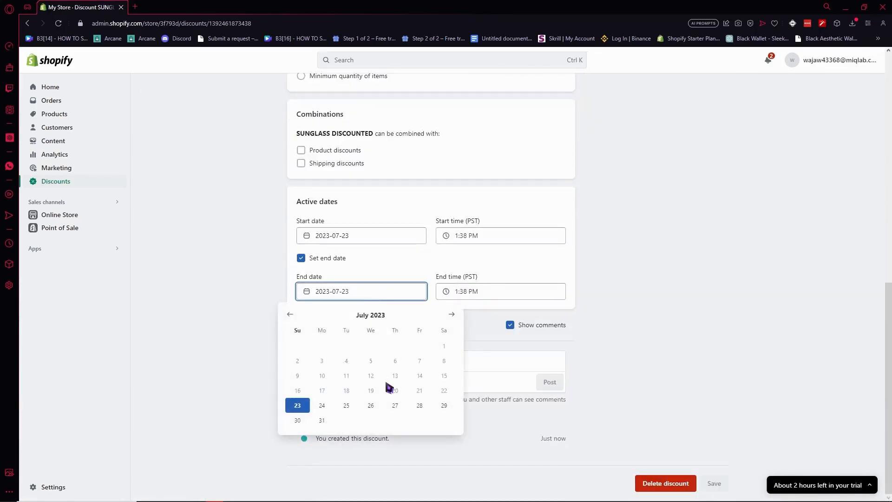
pyautogui.click(399, 408)
pyautogui.click(713, 483)
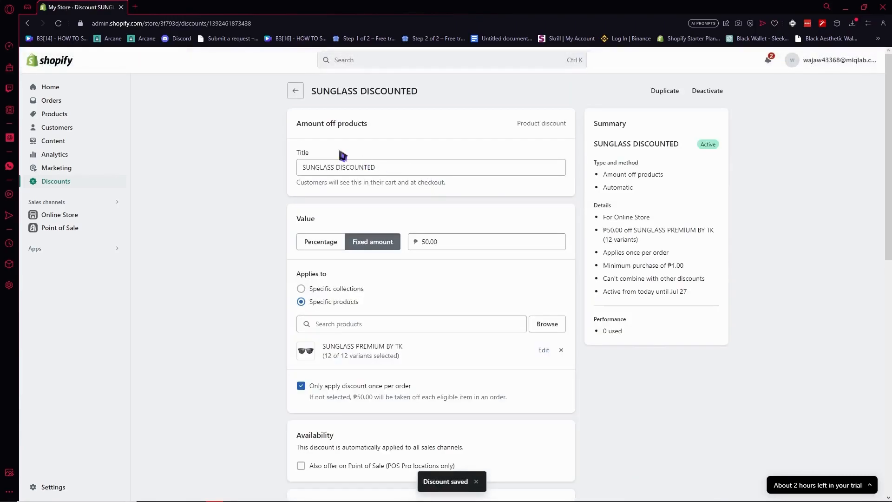
pyautogui.click(290, 88)
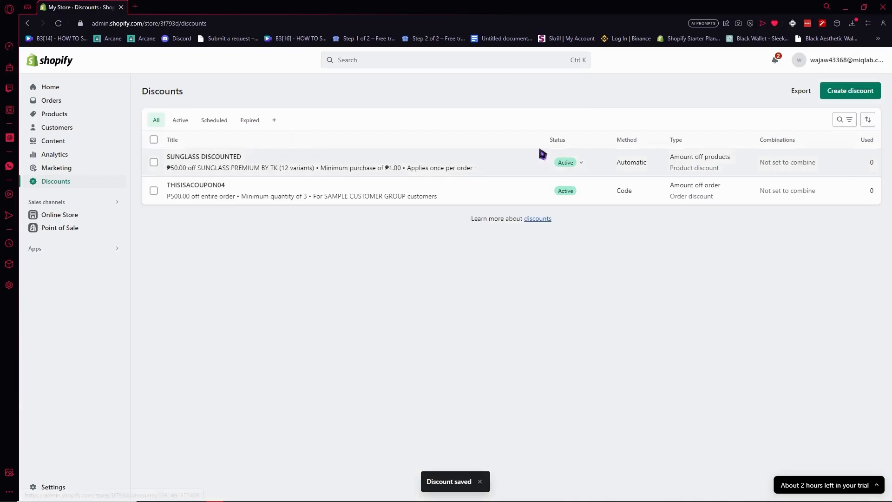
# Open the SUNGLASS PREMIUM BY TK product in the admin and review its variants and prices.
pyautogui.click(91, 119)
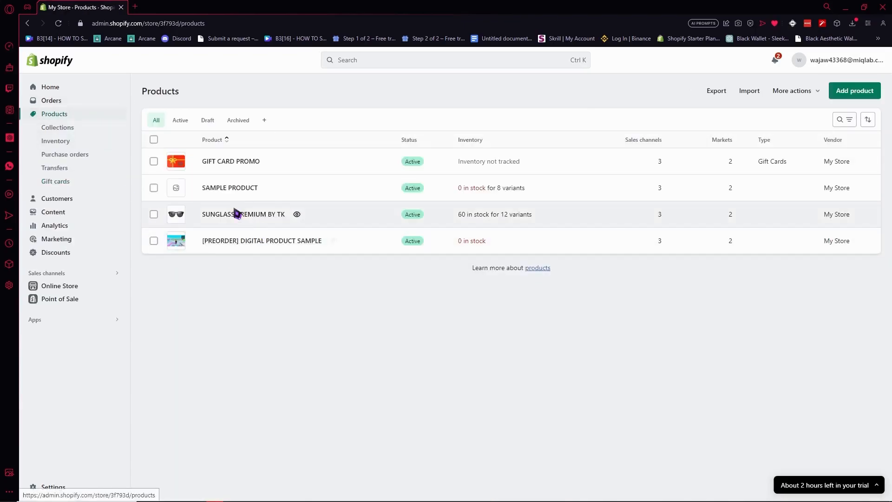
pyautogui.click(238, 214)
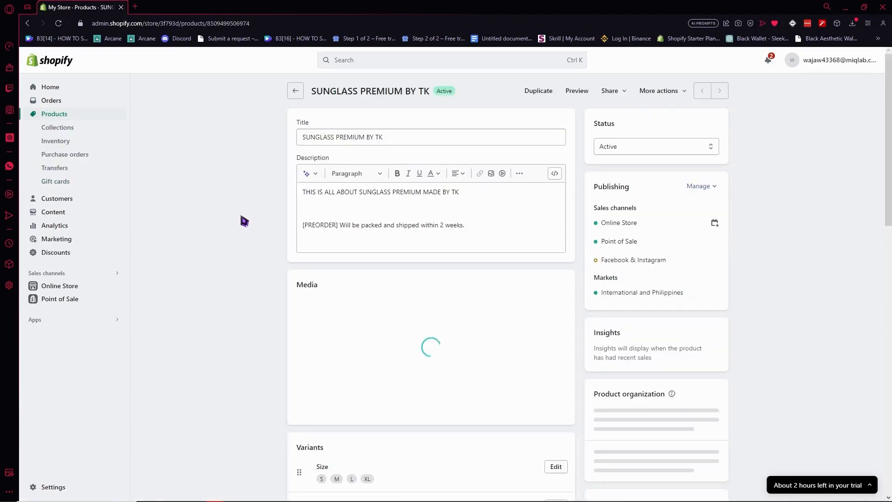
pyautogui.scroll(-15, 511, 204)
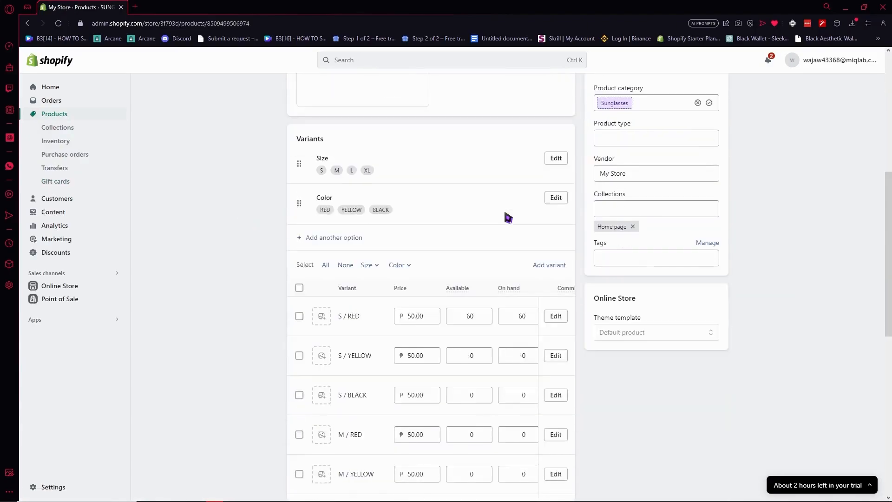
pyautogui.scroll(10, 461, 336)
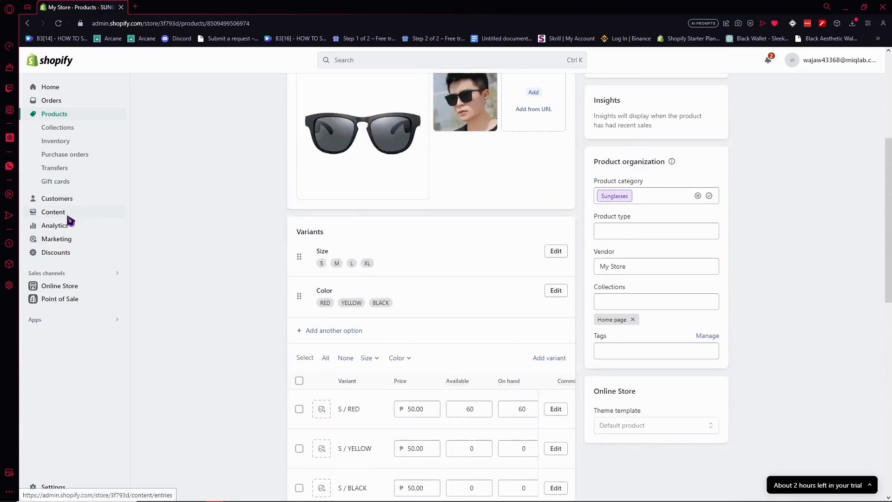
# View the live online store and open the SUNGLASS PREMIUM BY TK product page from the featured products to check its price.
pyautogui.click(70, 228)
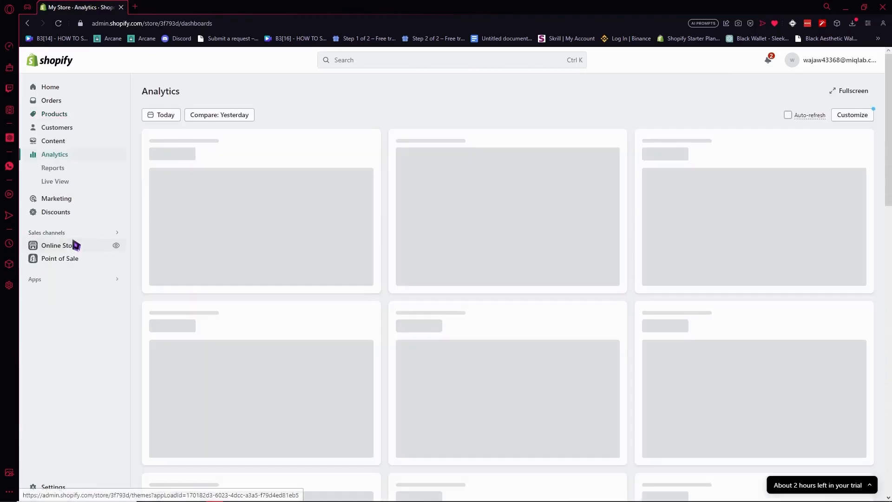
pyautogui.click(73, 243)
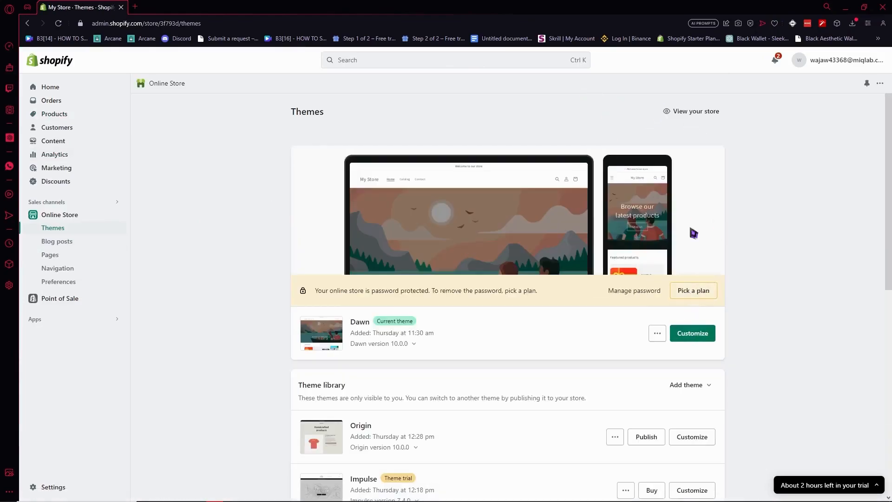
pyautogui.click(691, 113)
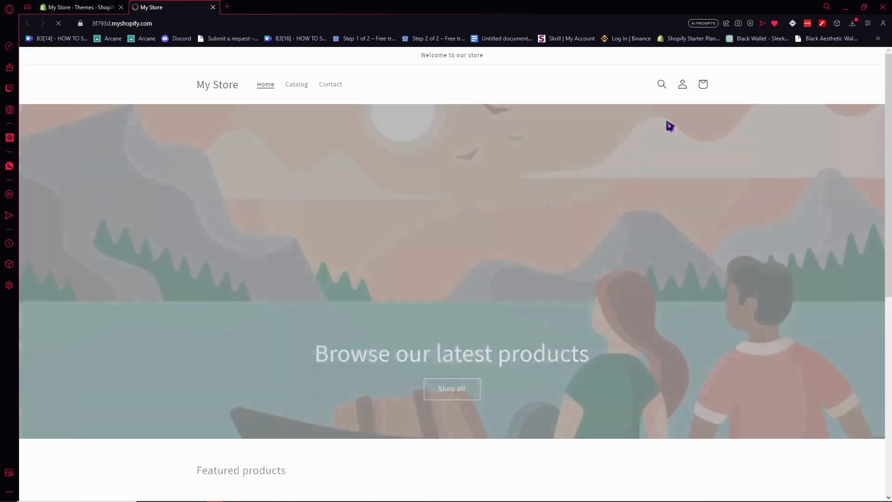
pyautogui.scroll(-6, 534, 219)
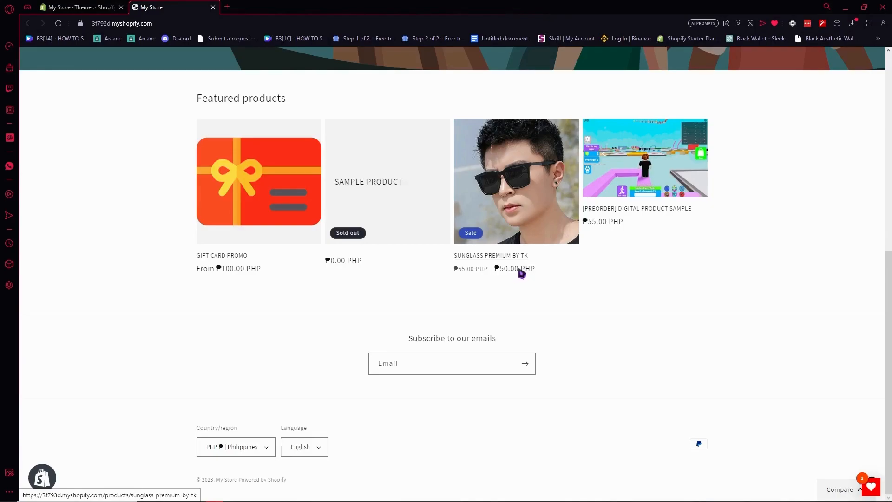
pyautogui.click(520, 240)
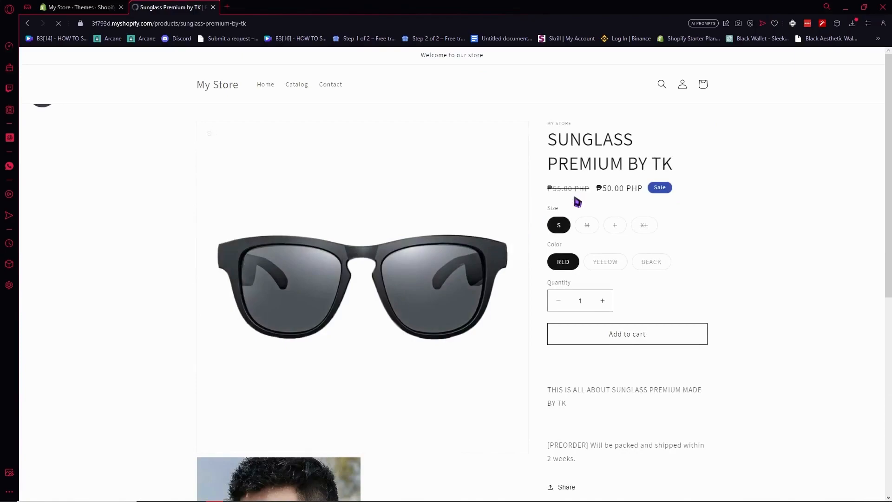